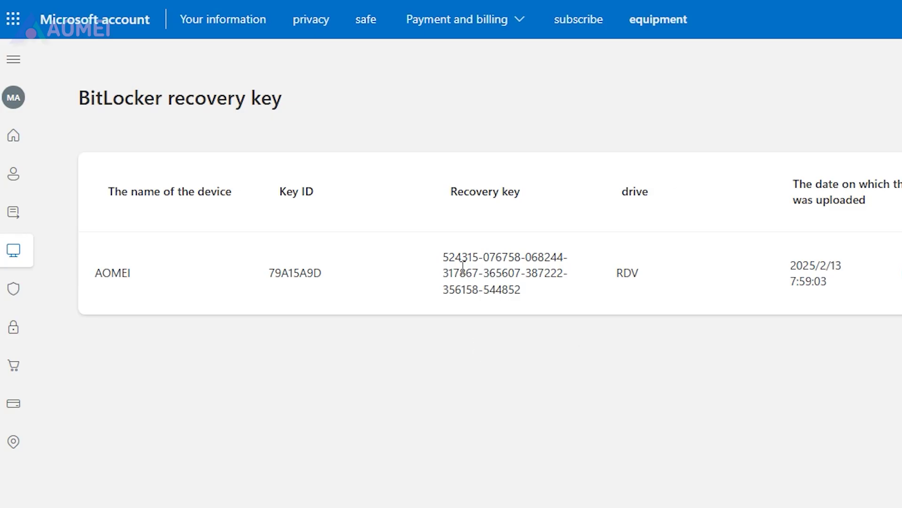
- Select the AOMEI device's recovery key (key ID 79A15A9D) on the Microsoft account page
mouse_move(436, 264)
left_mouse_down()
mouse_move(554, 282)
mouse_move(568, 322)
left_mouse_up()
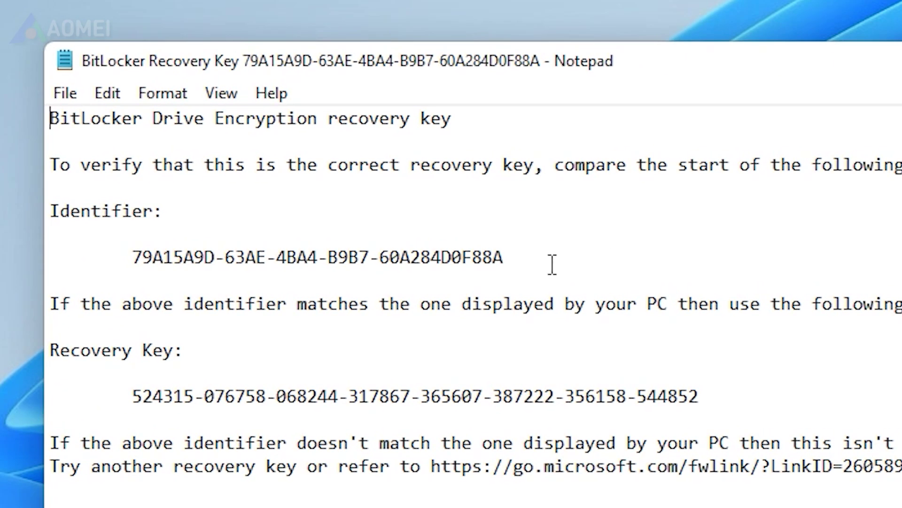
- Select the recovery key line in the BitLocker Recovery Key text file
mouse_move(113, 382)
left_mouse_down()
mouse_move(846, 383)
mouse_move(733, 386)
left_mouse_up()
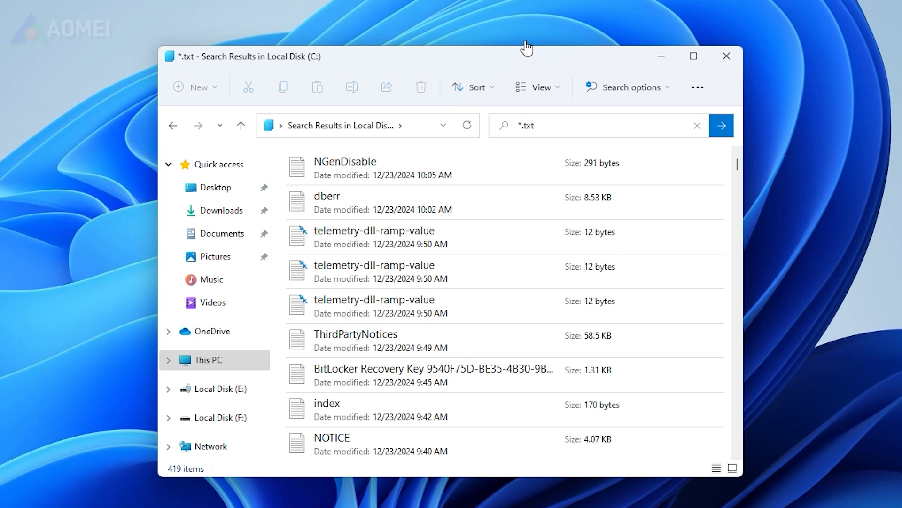
- Review the *.txt search query and its 419 results on Local Disk (C:)
left_click(539, 127)
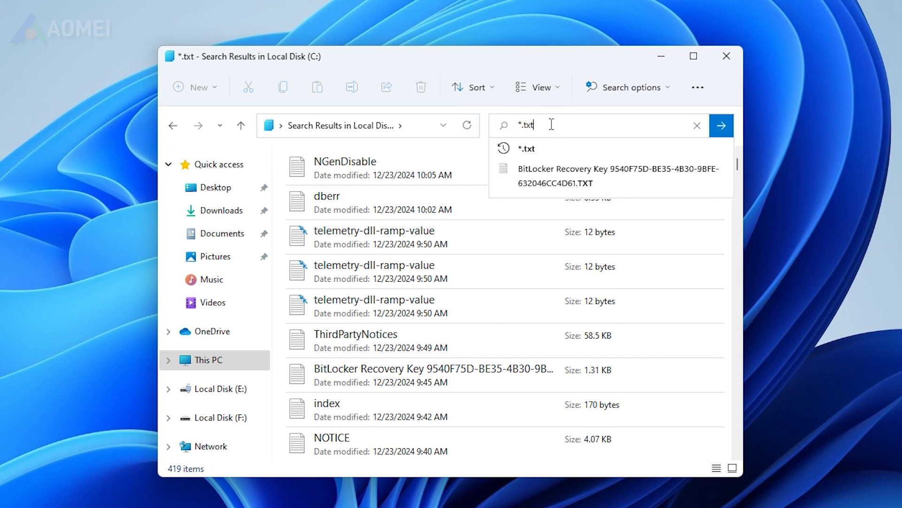
left_click_drag(552, 124, 502, 129)
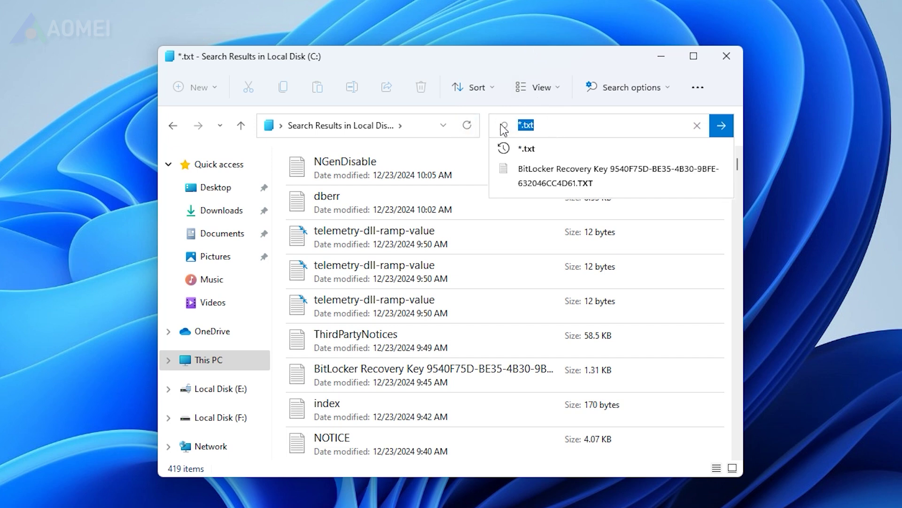
left_click(581, 132)
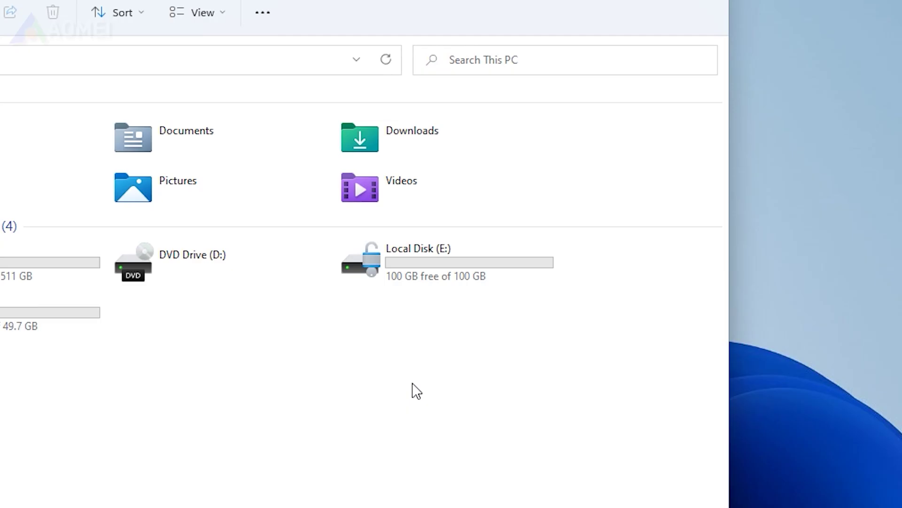
- Back up drive E:'s BitLocker recovery key to a file via Manage BitLocker
right_click(454, 249)
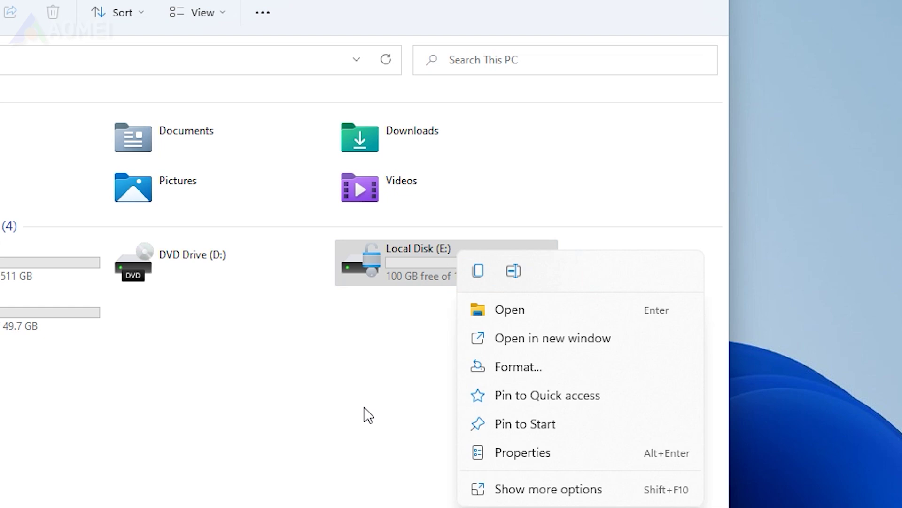
left_click(580, 496)
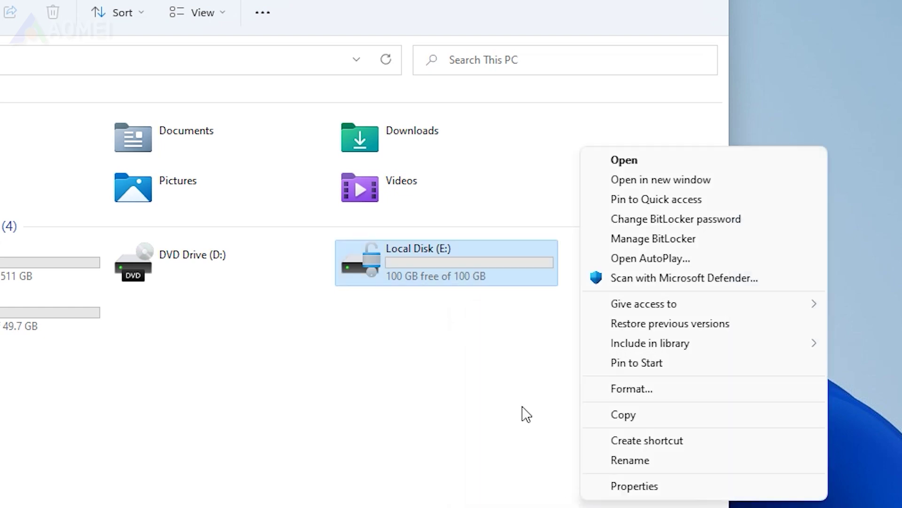
left_click(604, 239)
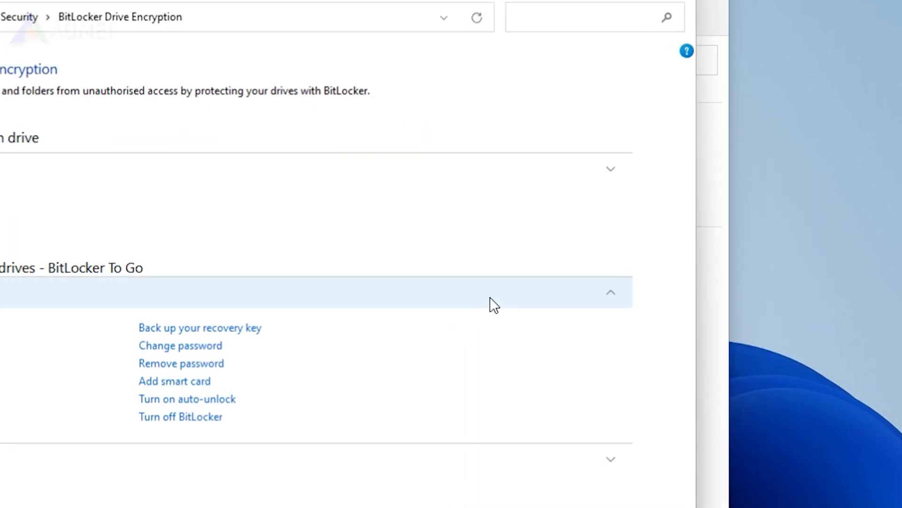
left_click(453, 346)
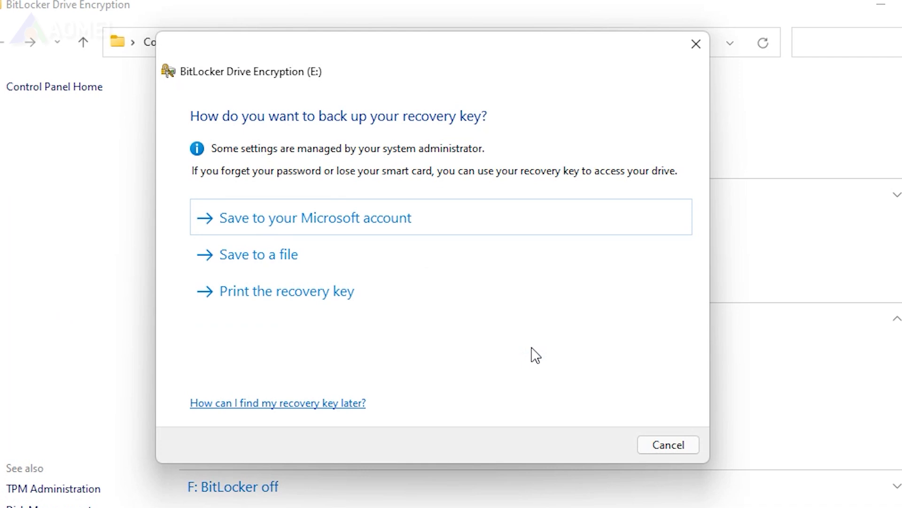
left_click(296, 263)
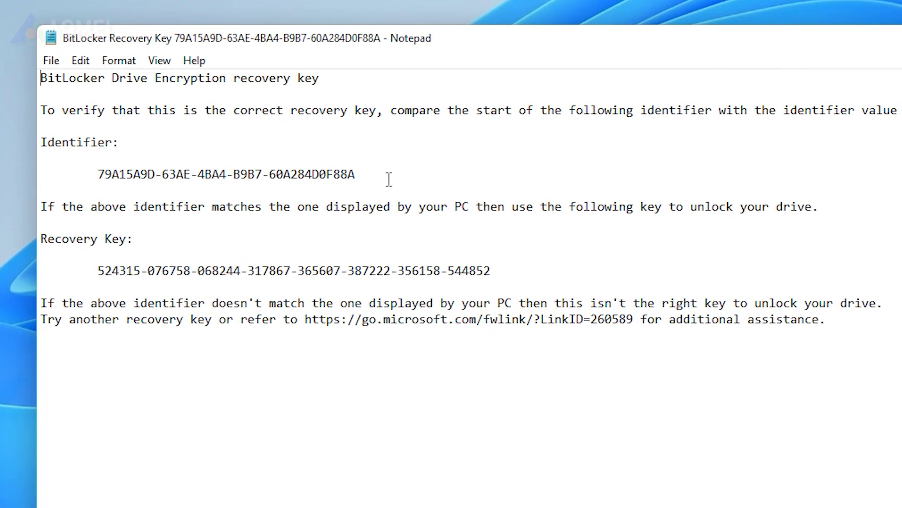
- Select the recovery key line in the saved drive E: key file
left_click_drag(97, 270, 493, 270)
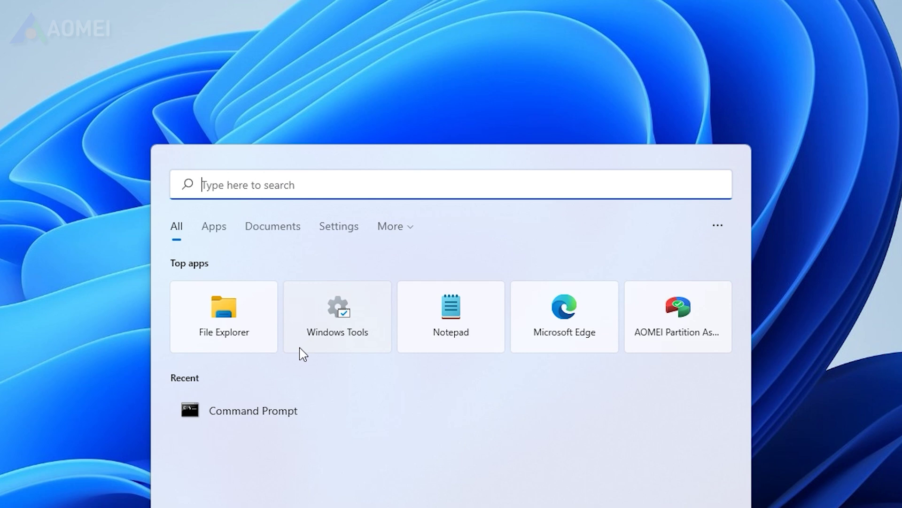
type("c")
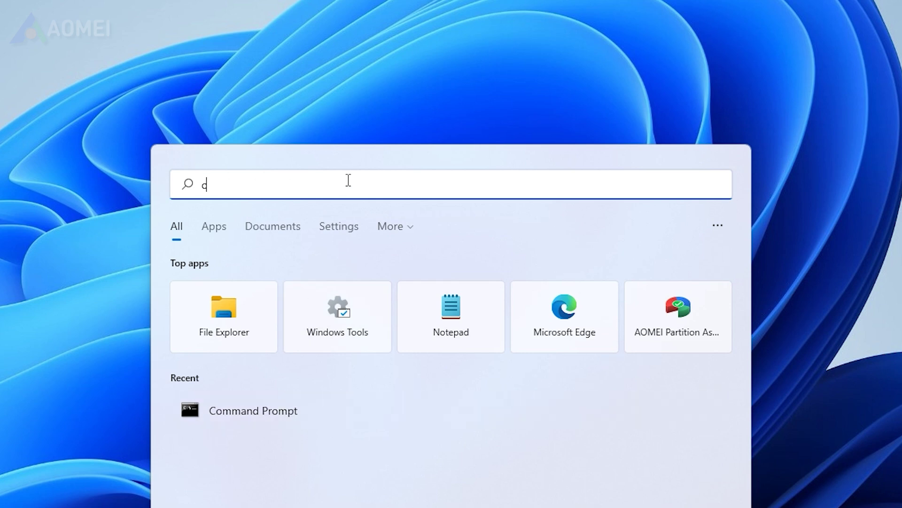
type("md")
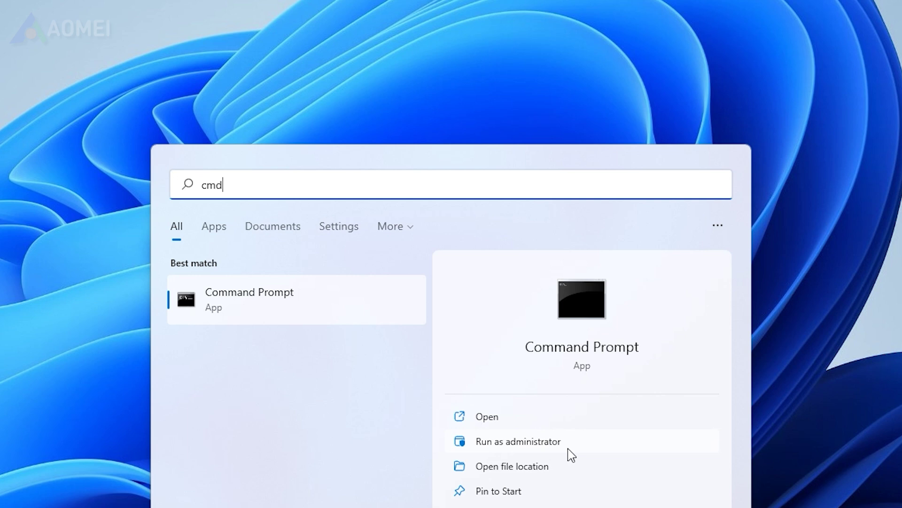
- Run Command Prompt as administrator from Windows Search
left_click(568, 448)
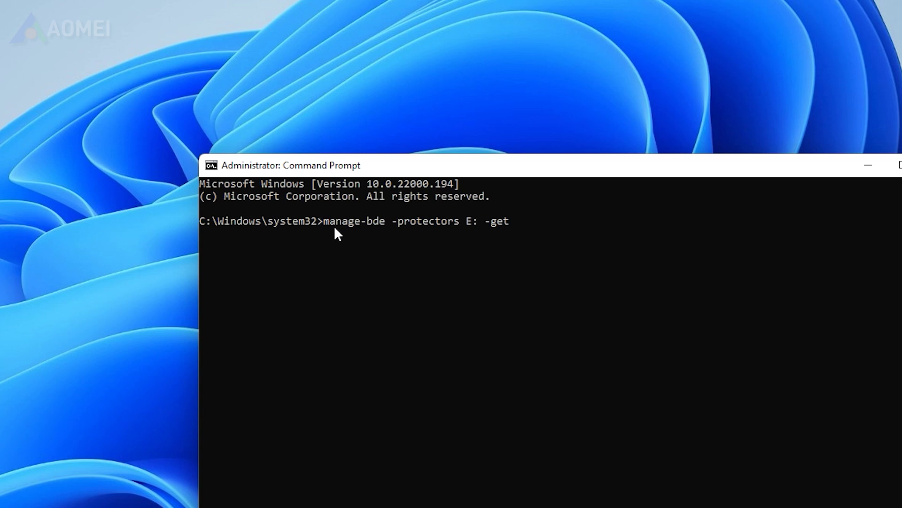
- Run manage-bde -protectors E: -get, then browse AOMEI's cloning and conversion menus
key("Return")
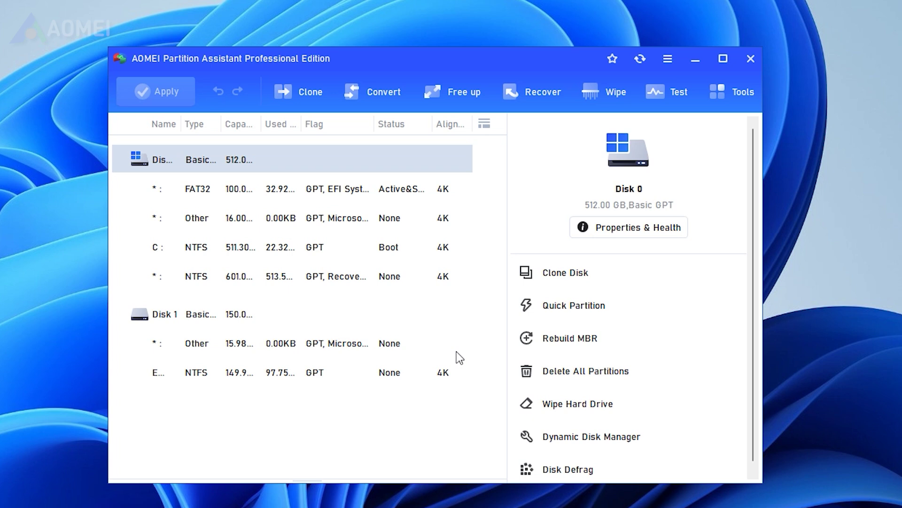
left_click(305, 93)
left_click(368, 98)
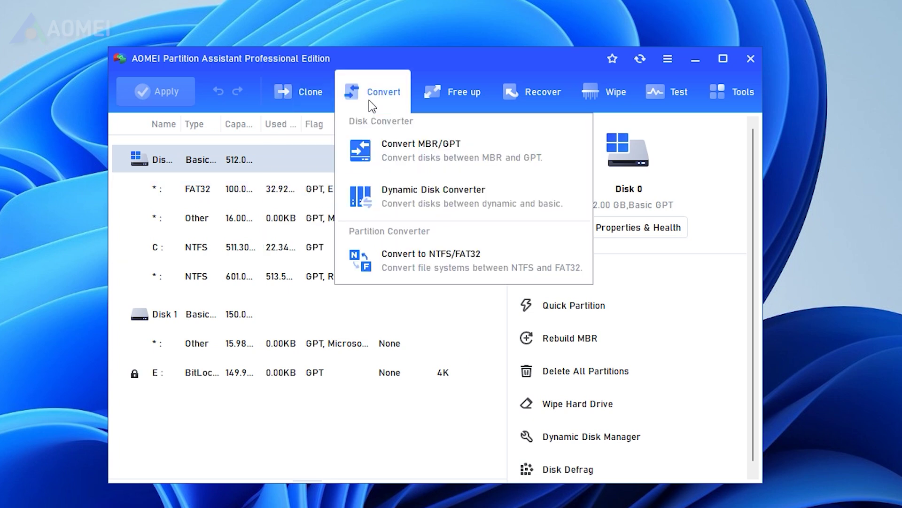
mouse_move(733, 92)
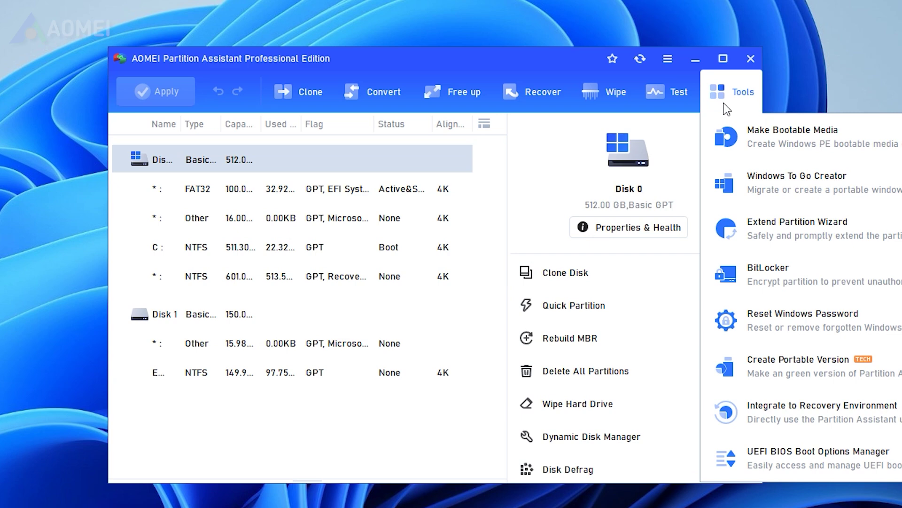
- Start turning on BitLocker for drive E: in AOMEI's BitLocker tool
left_click(749, 278)
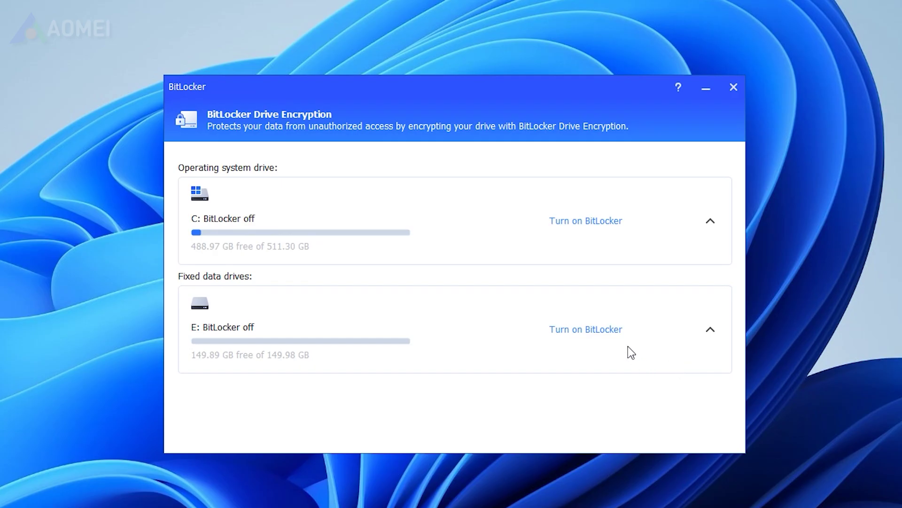
left_click(601, 332)
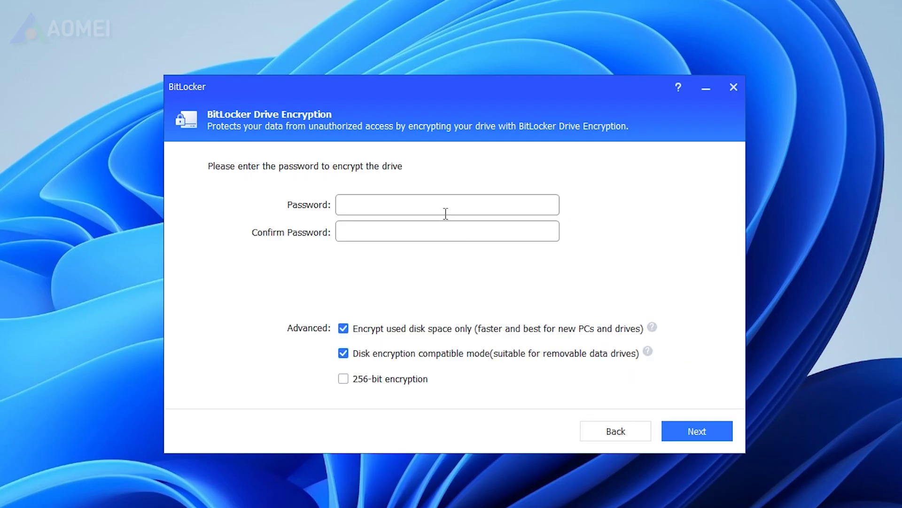
left_click(461, 210)
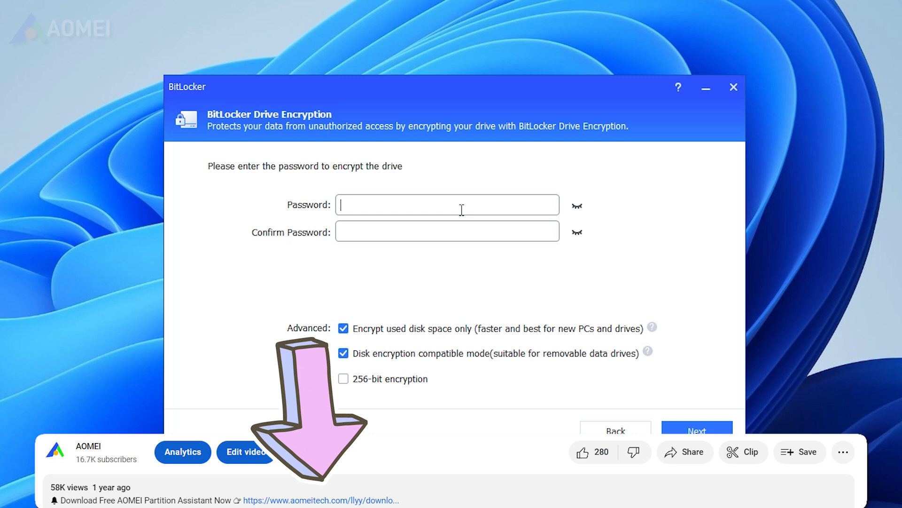
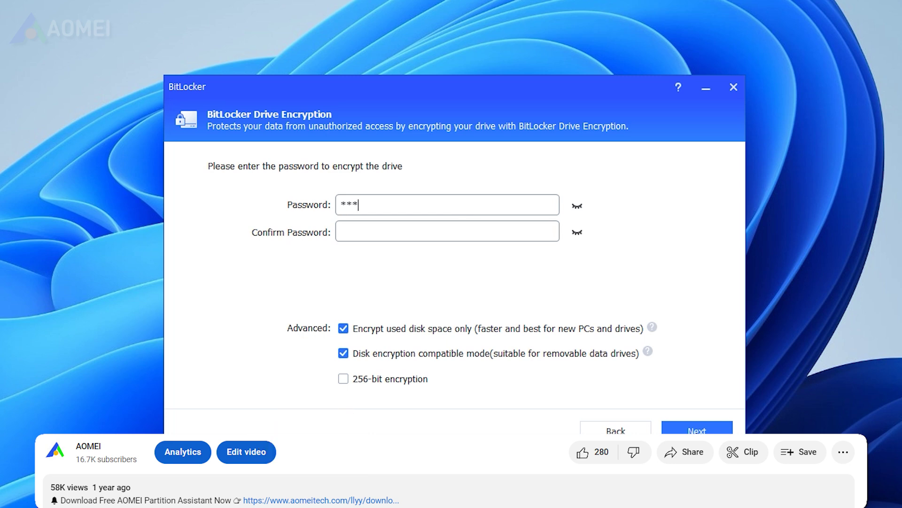